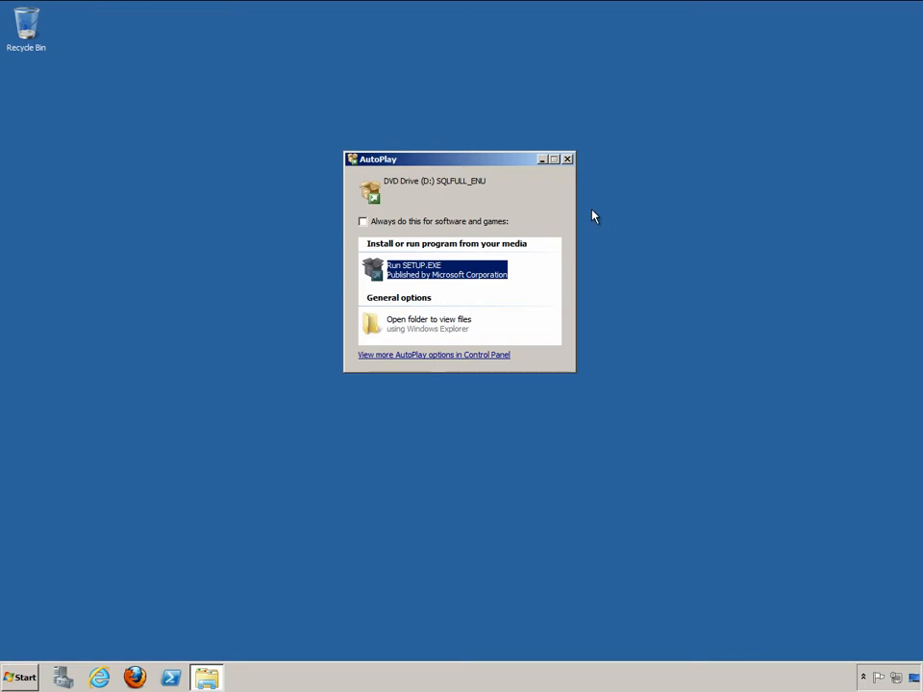
# Run SETUP.EXE from the DVD's AutoPlay dialog to launch SQL Server 2012 setup.
pyautogui.click(432, 271)
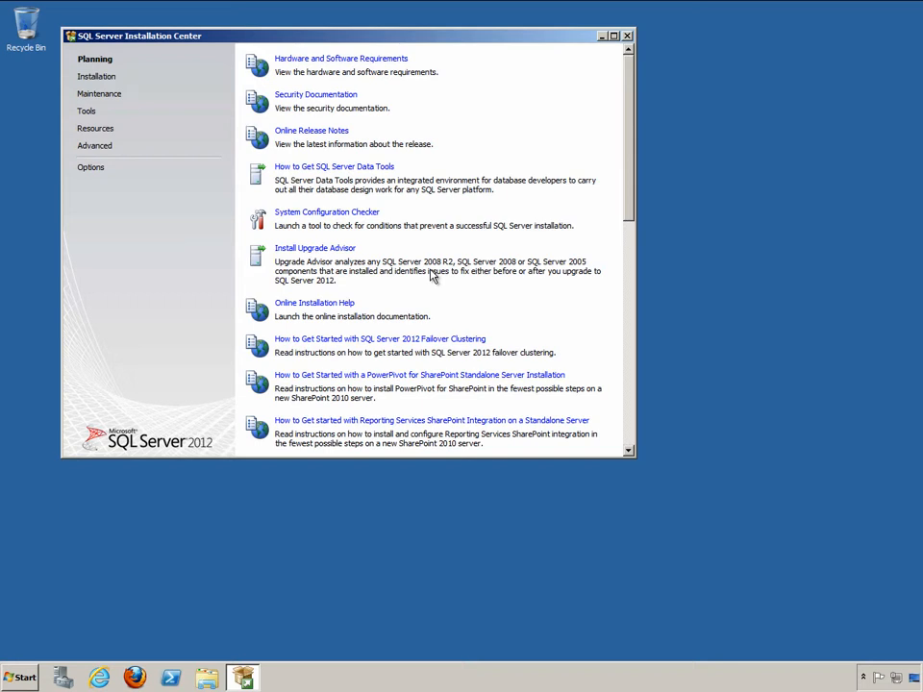
# Begin a new stand-alone SQL Server installation from the Installation page.
pyautogui.click(103, 78)
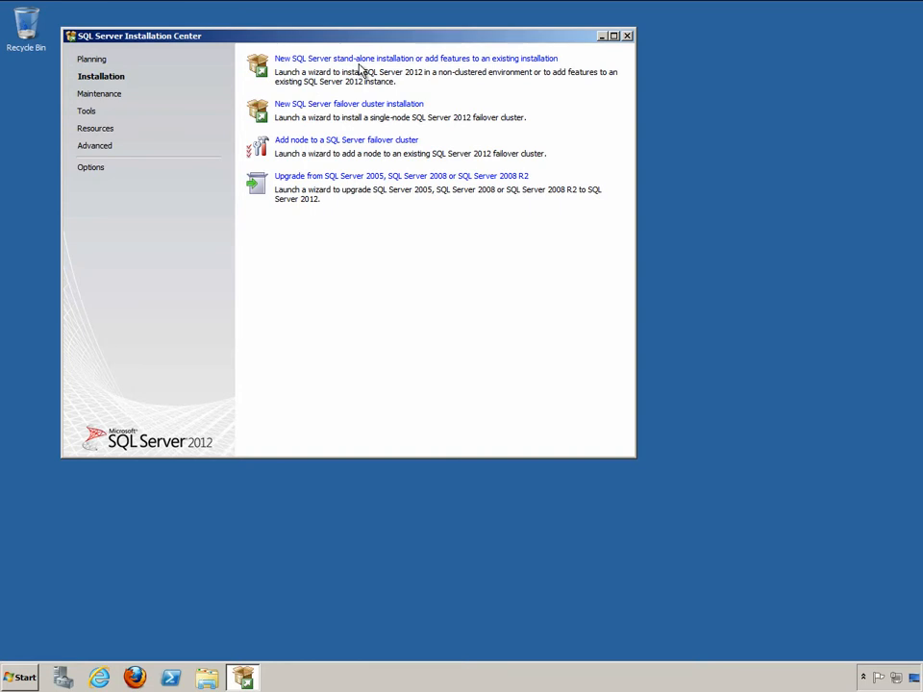
pyautogui.click(365, 60)
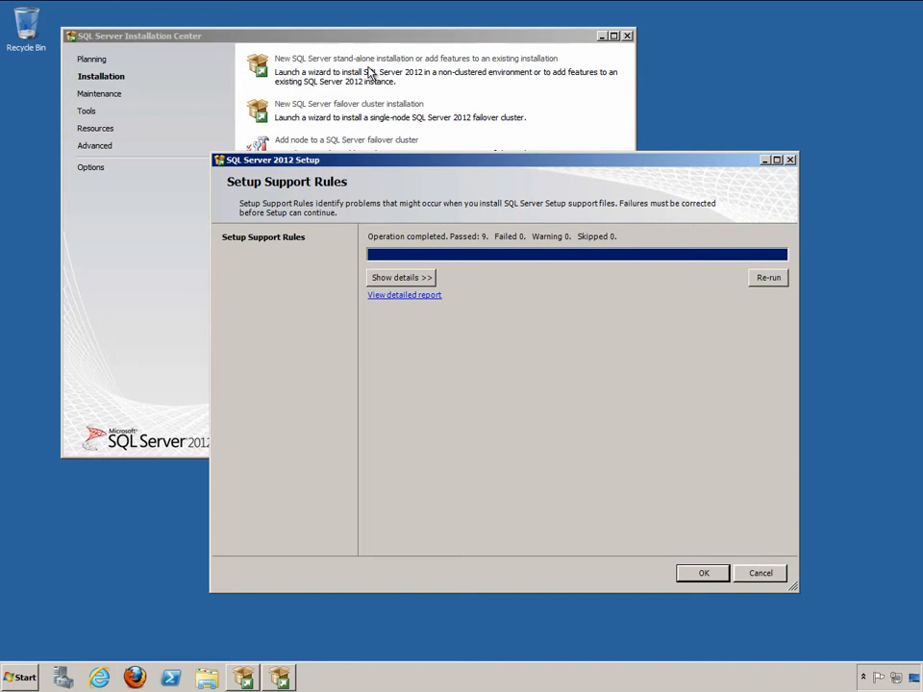
# Review the passed setup support rules and skip Product Updates to install setup files.
pyautogui.click(418, 281)
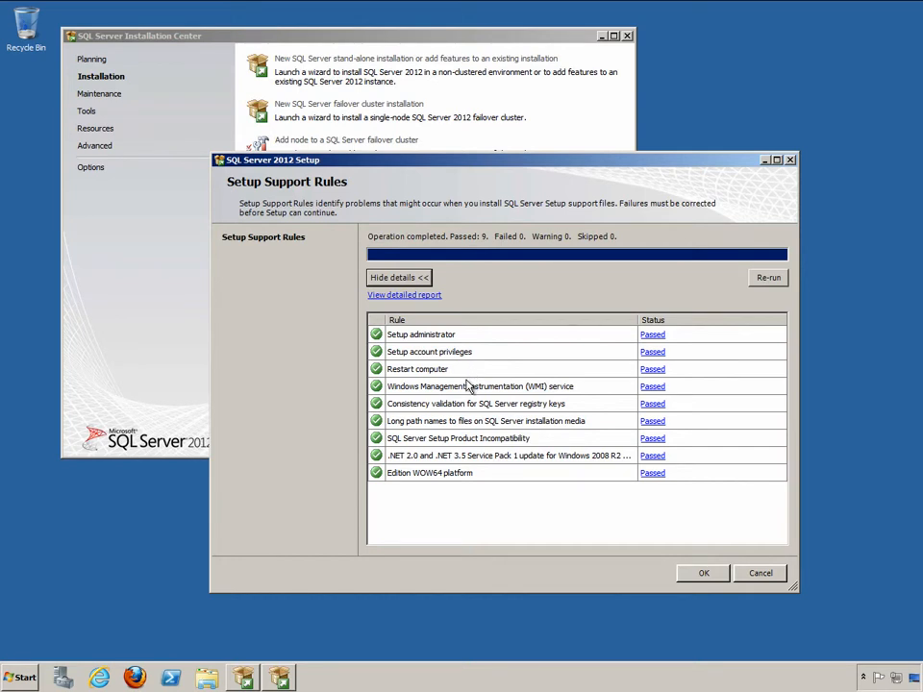
pyautogui.click(711, 580)
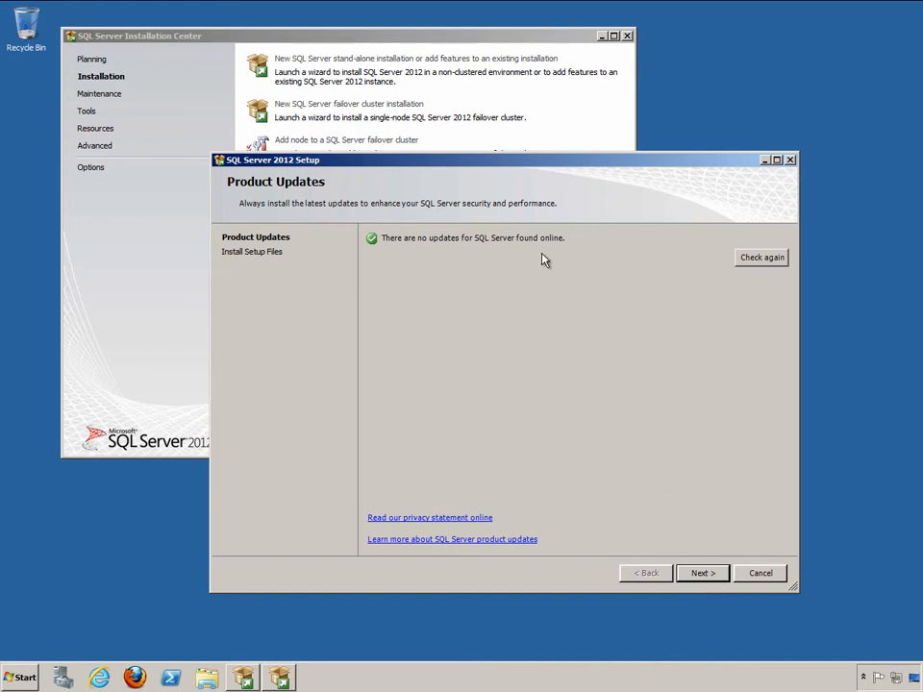
pyautogui.click(711, 575)
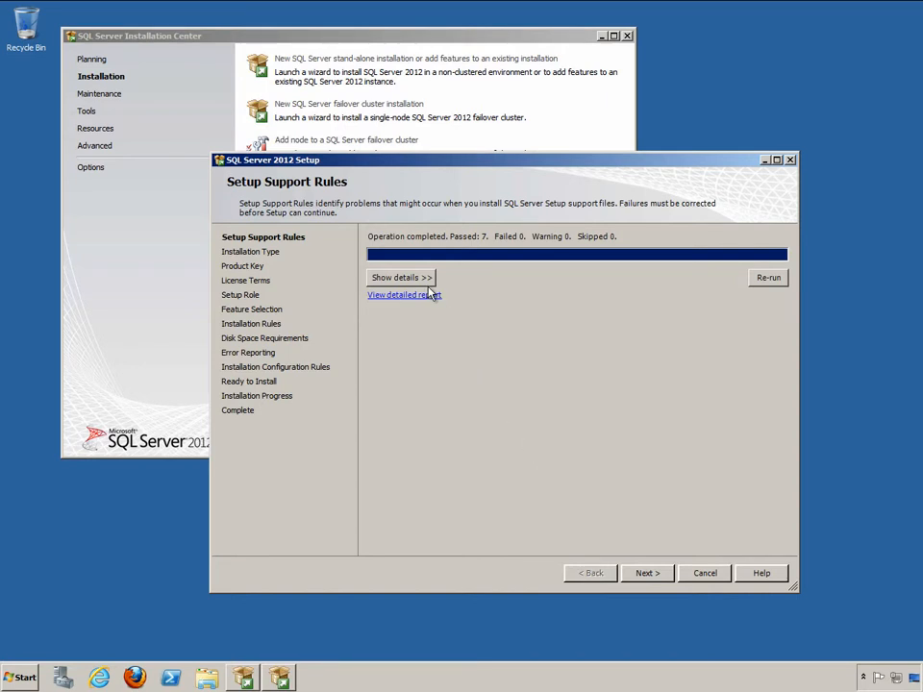
# Check the seven passed support rules and proceed to the Installation Type page.
pyautogui.click(426, 281)
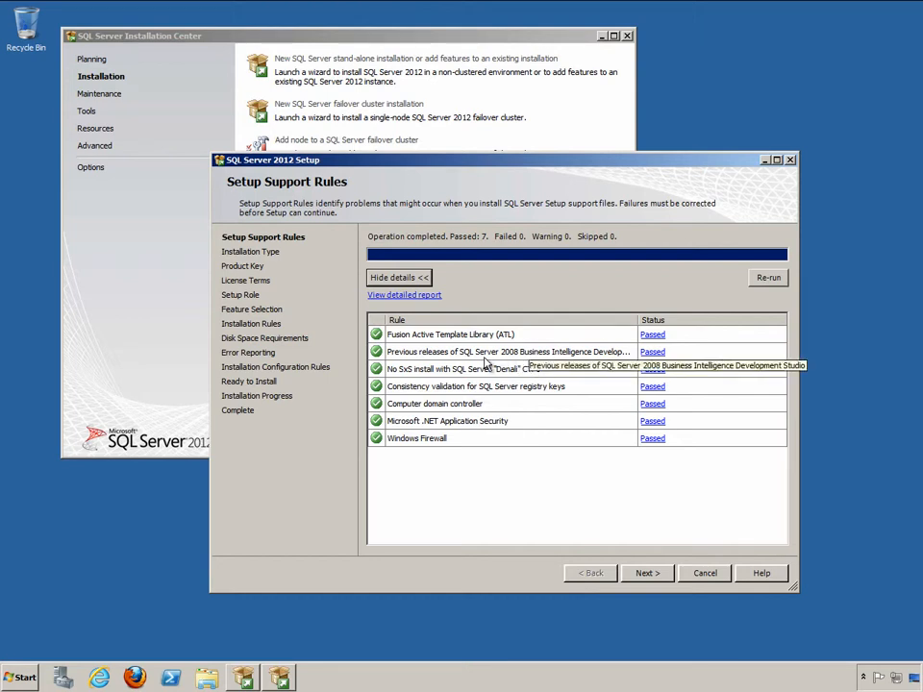
pyautogui.click(647, 574)
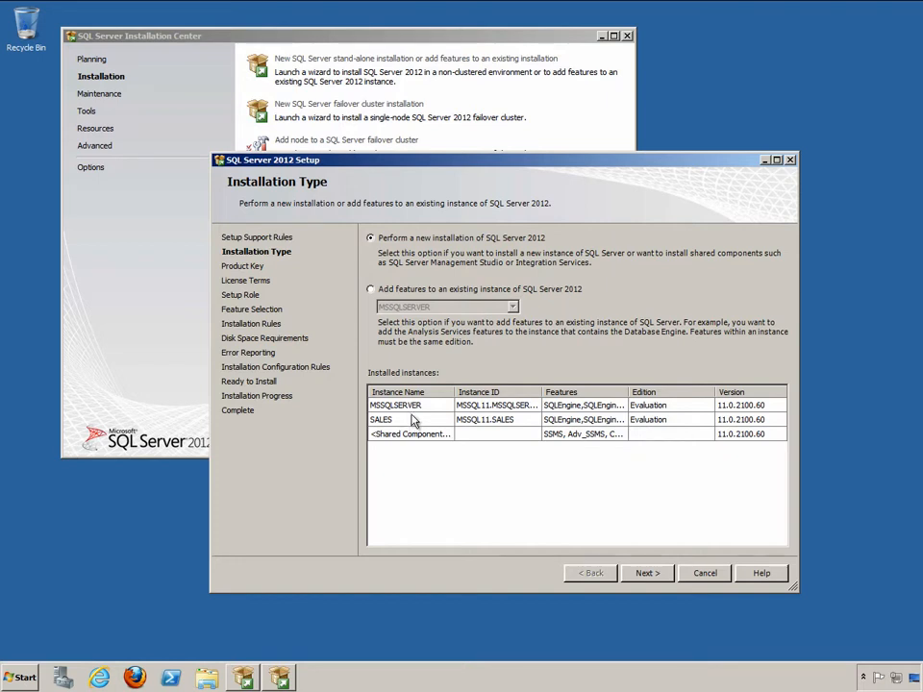
# Keep a new installation with the Evaluation edition and accept the license terms.
pyautogui.click(639, 581)
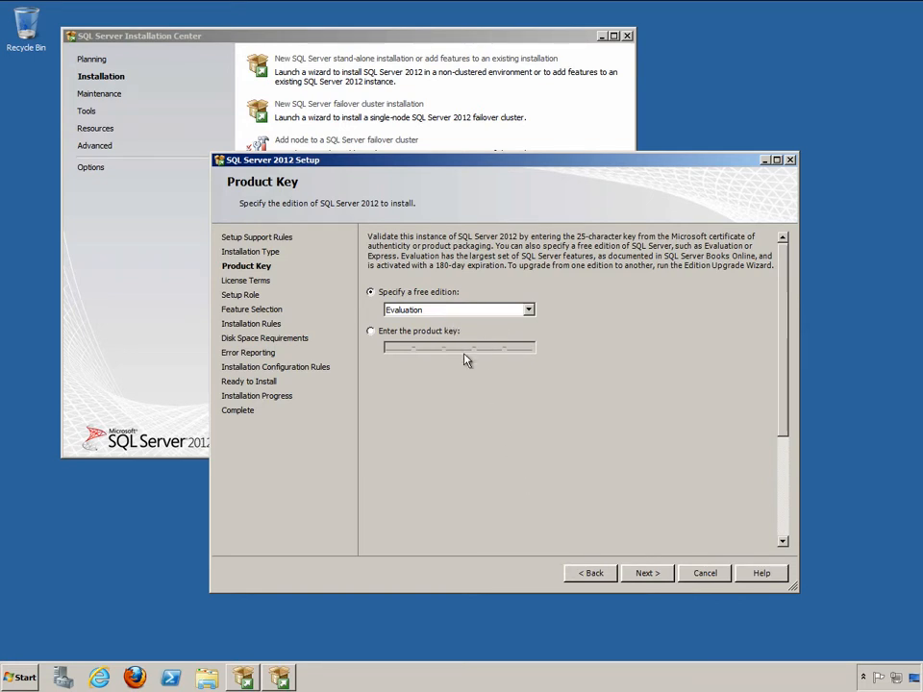
pyautogui.click(645, 577)
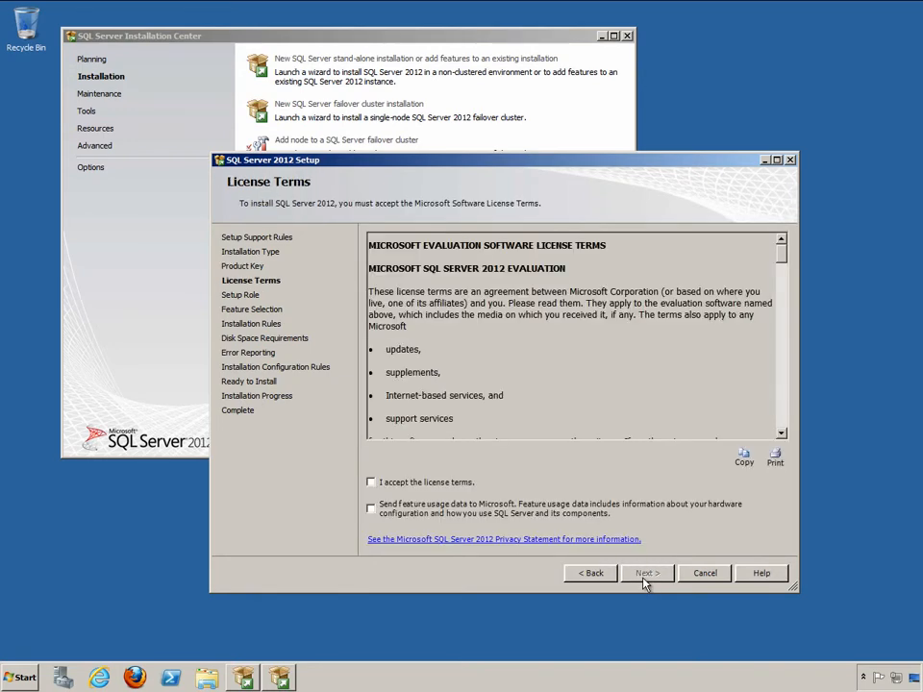
pyautogui.click(380, 481)
pyautogui.moveTo(782, 252); pyautogui.dragTo(777, 385)
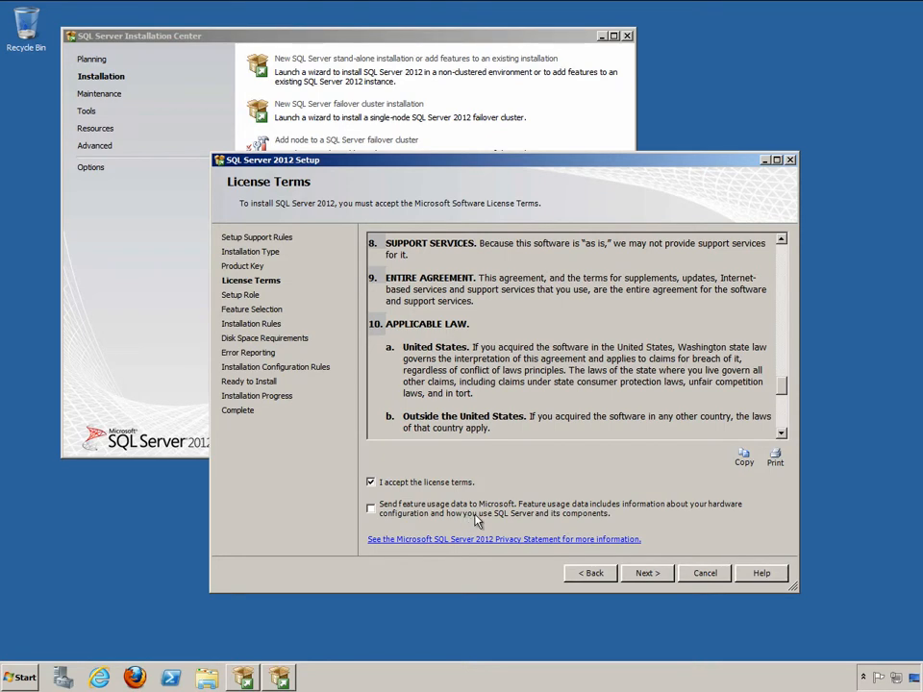
pyautogui.click(646, 573)
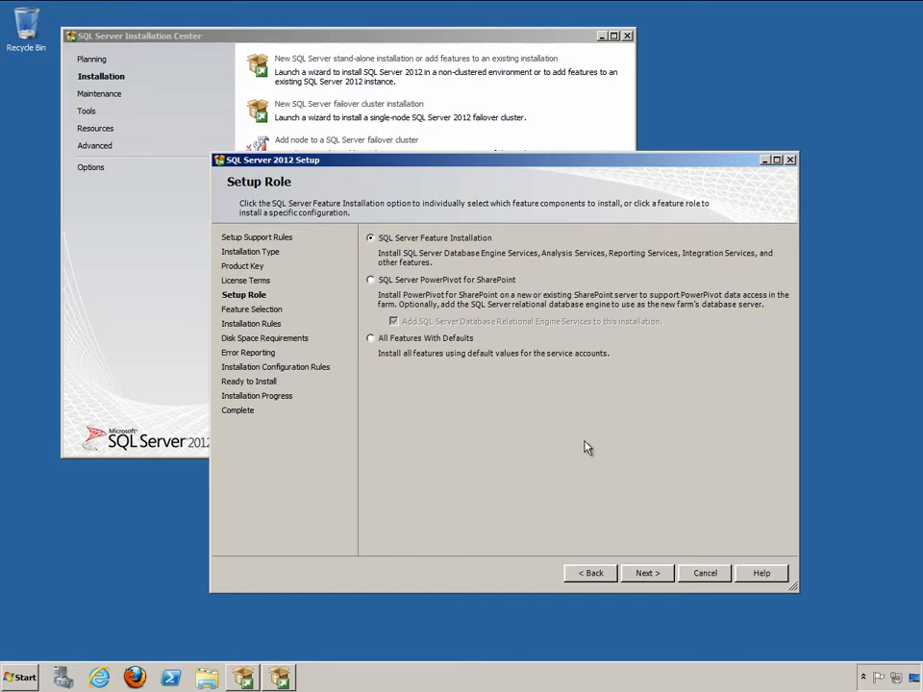
# Select Database Engine Services, SQL Server Replication, and Full-Text and Semantic Extractions for Search.
pyautogui.click(652, 575)
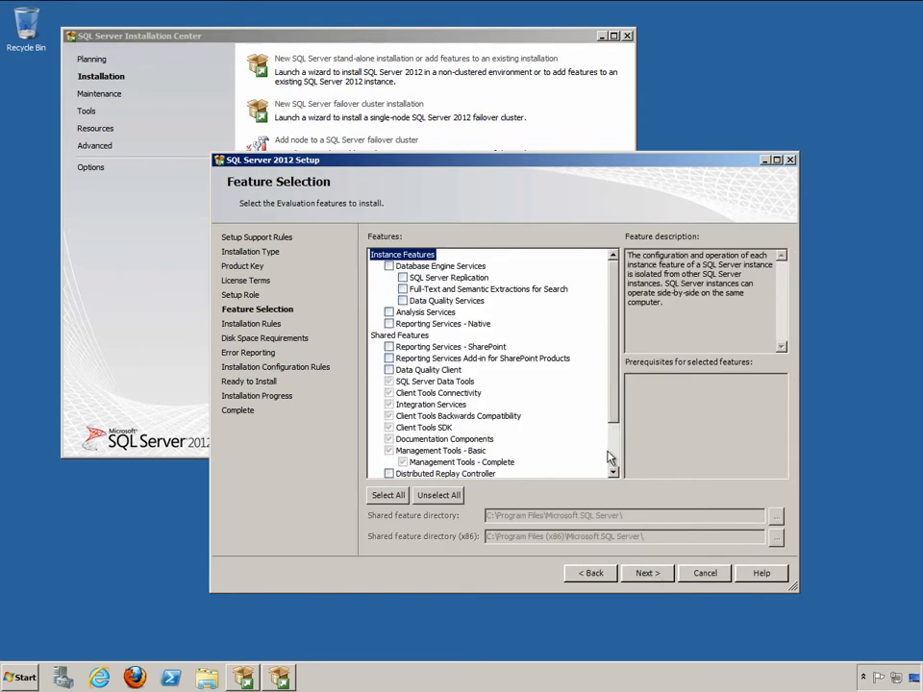
pyautogui.click(389, 266)
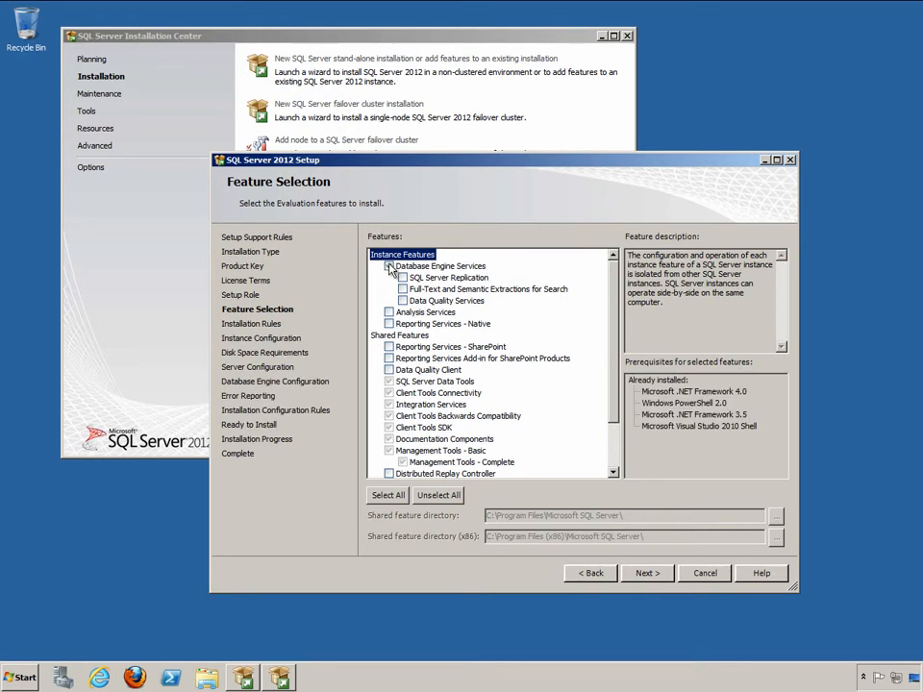
pyautogui.click(403, 278)
pyautogui.click(403, 290)
pyautogui.moveTo(608, 333); pyautogui.dragTo(616, 367)
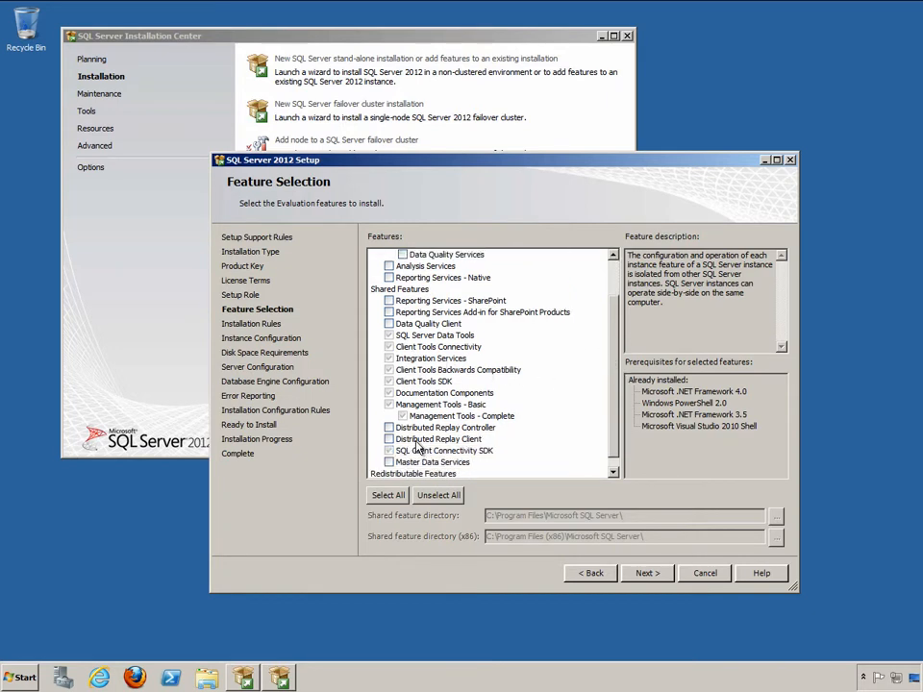
pyautogui.moveTo(615, 413); pyautogui.dragTo(620, 346)
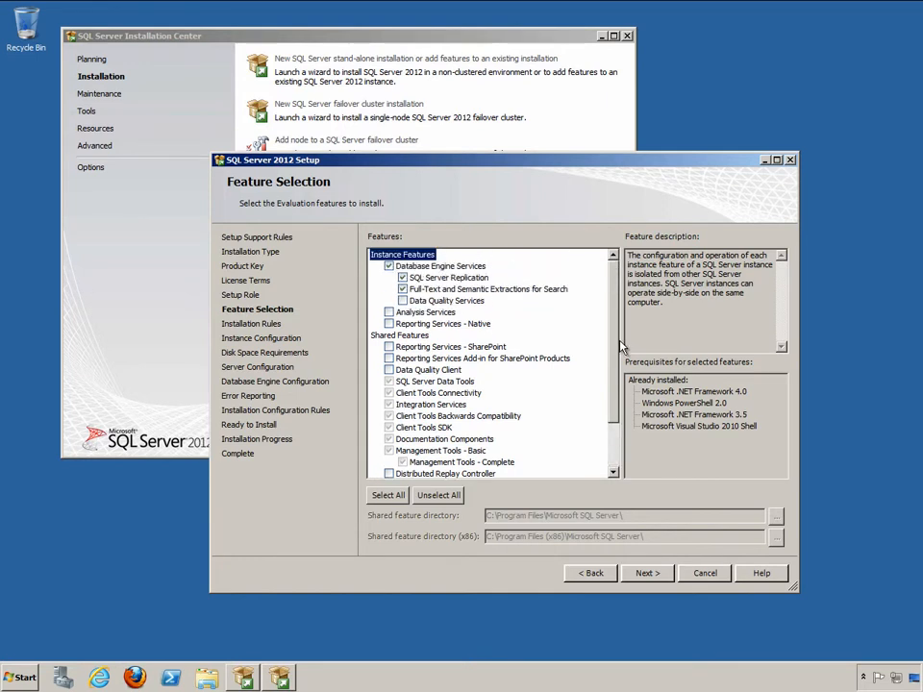
pyautogui.click(648, 573)
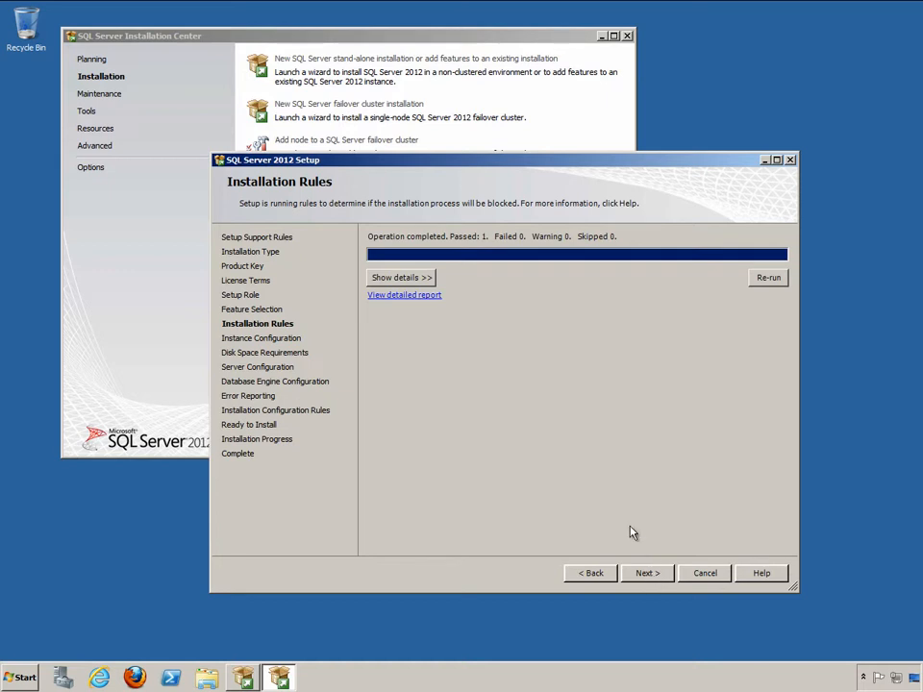
# Name the instance 'Testing' with instance ID TESTING, then continue to disk space requirements.
pyautogui.click(423, 279)
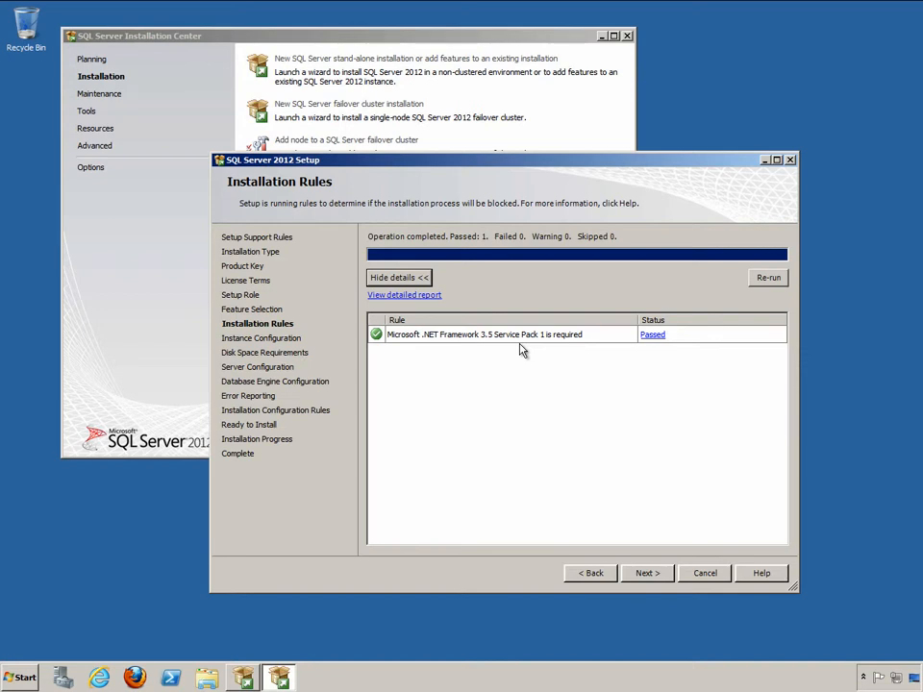
pyautogui.click(645, 577)
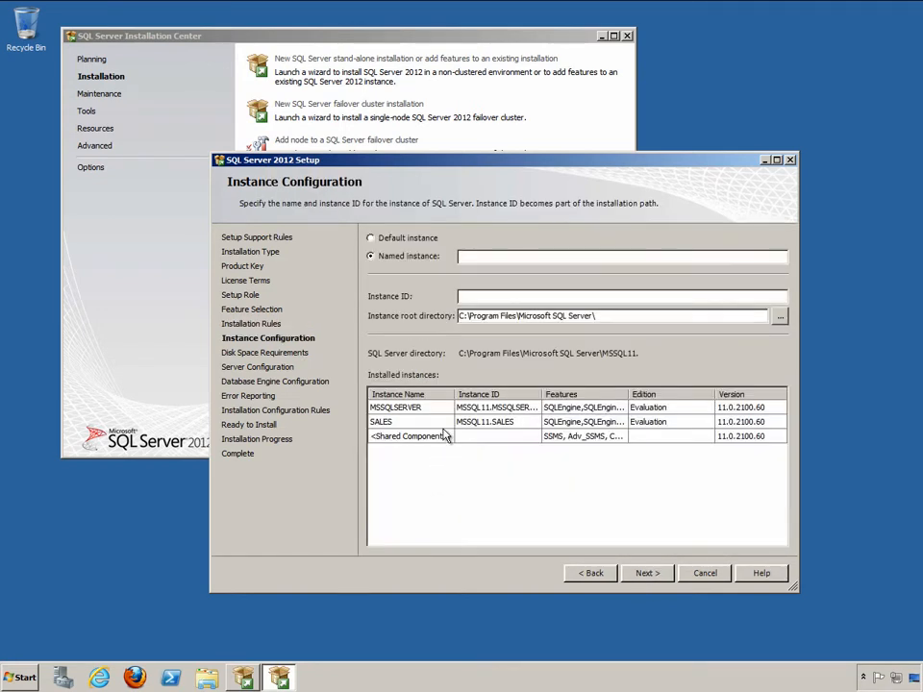
pyautogui.write('Testing')
pyautogui.press('Tab')
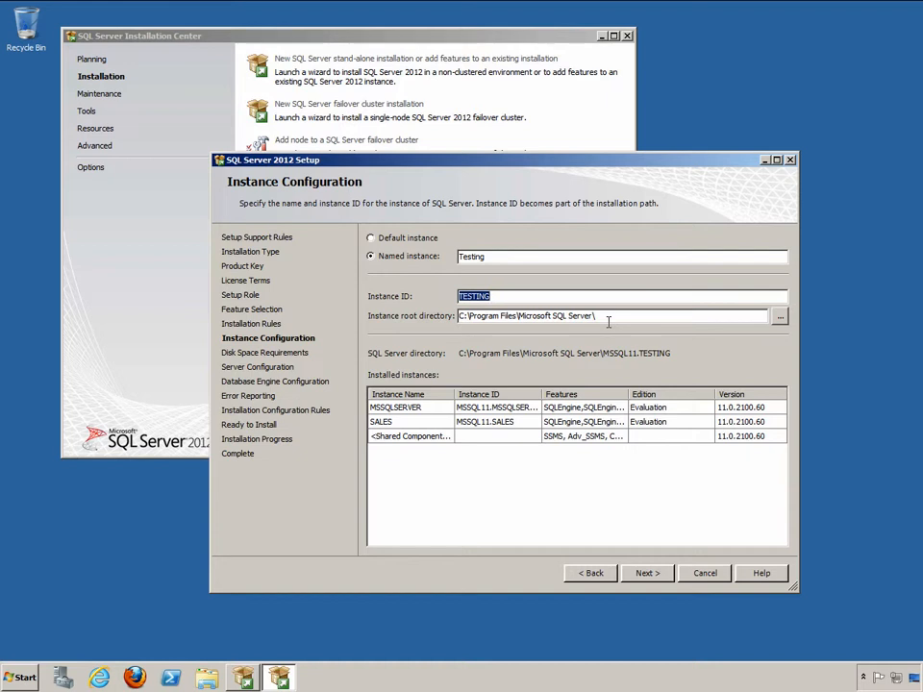
pyautogui.click(640, 574)
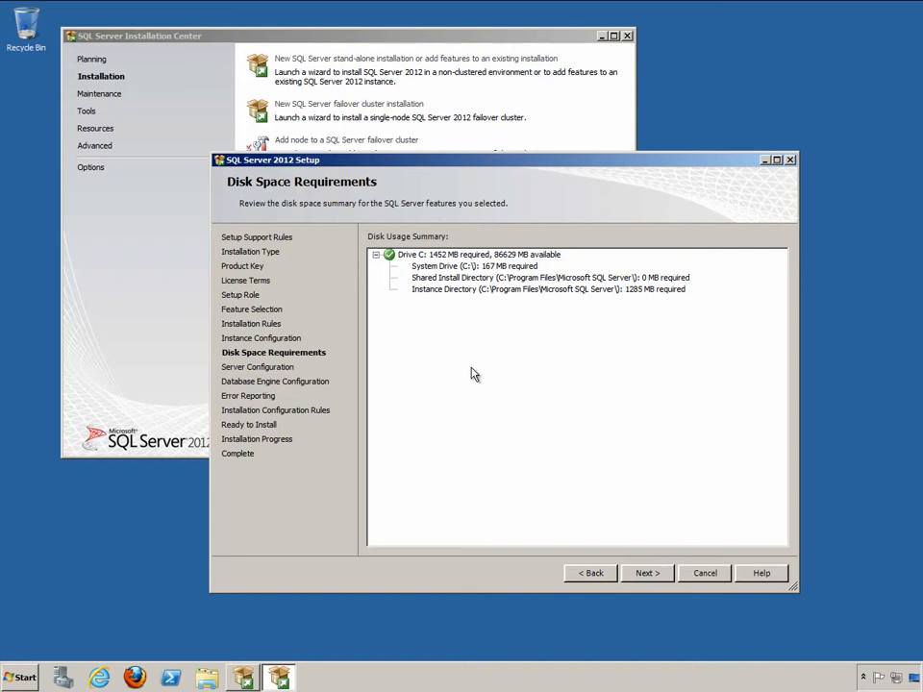
# Set SQL Server Agent startup to Automatic, keeping SQL_Latin1_General_CP1_CI_AS collation.
pyautogui.click(647, 573)
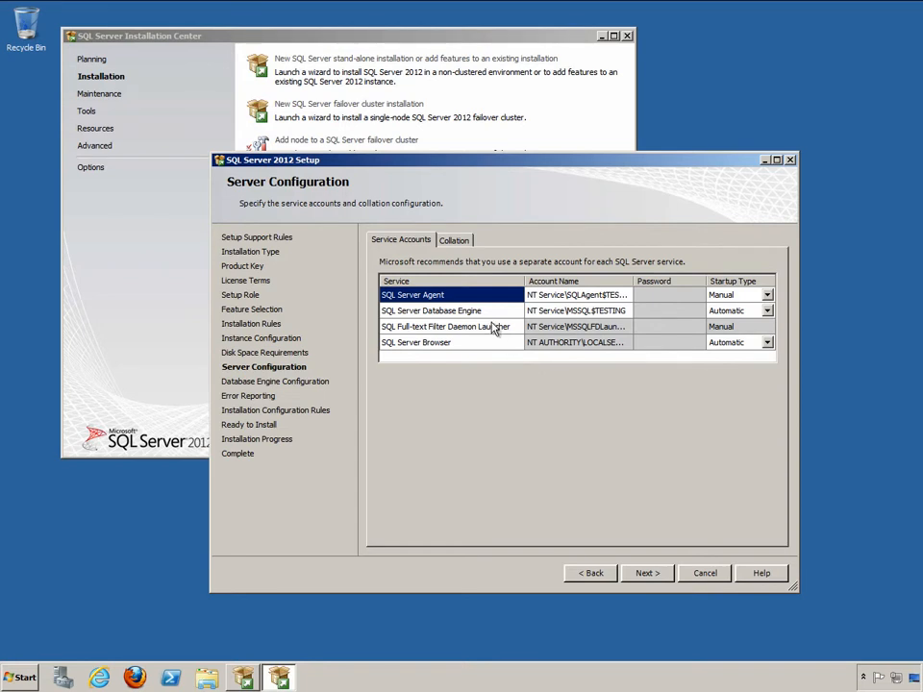
pyautogui.click(766, 295)
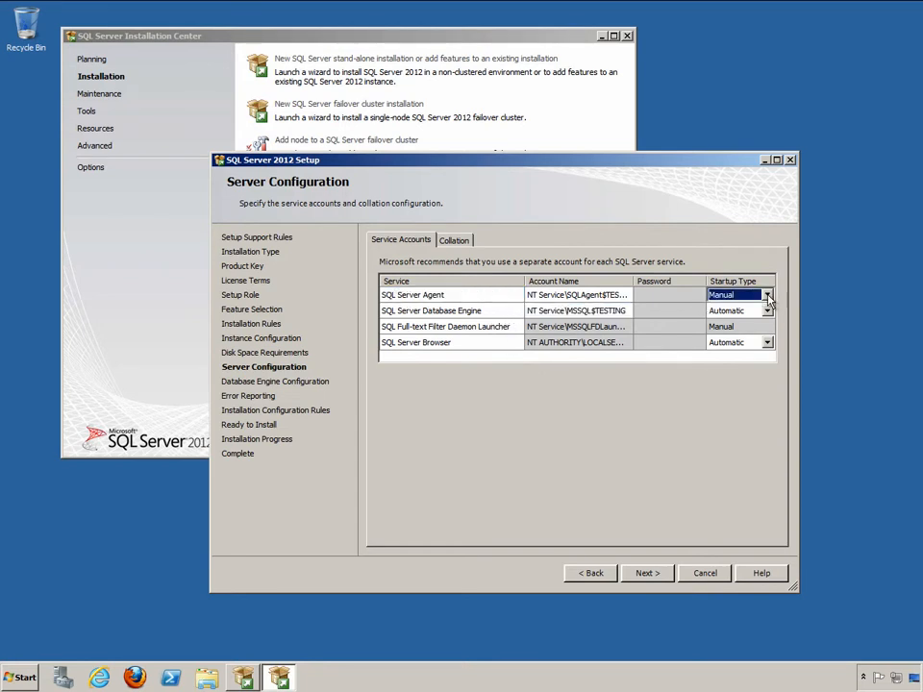
pyautogui.click(766, 295)
pyautogui.click(761, 308)
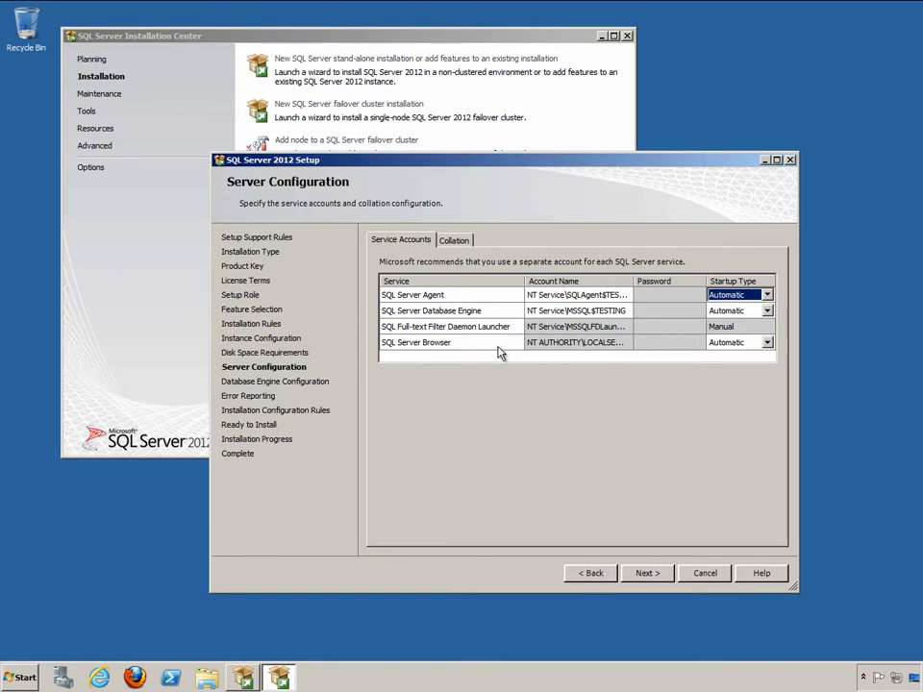
pyautogui.click(456, 242)
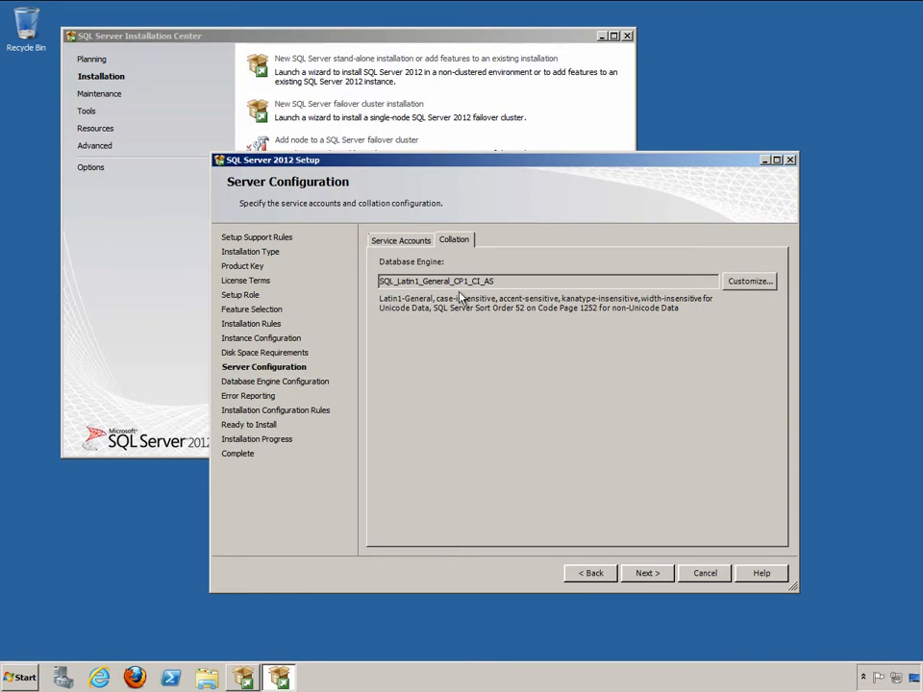
pyautogui.click(645, 573)
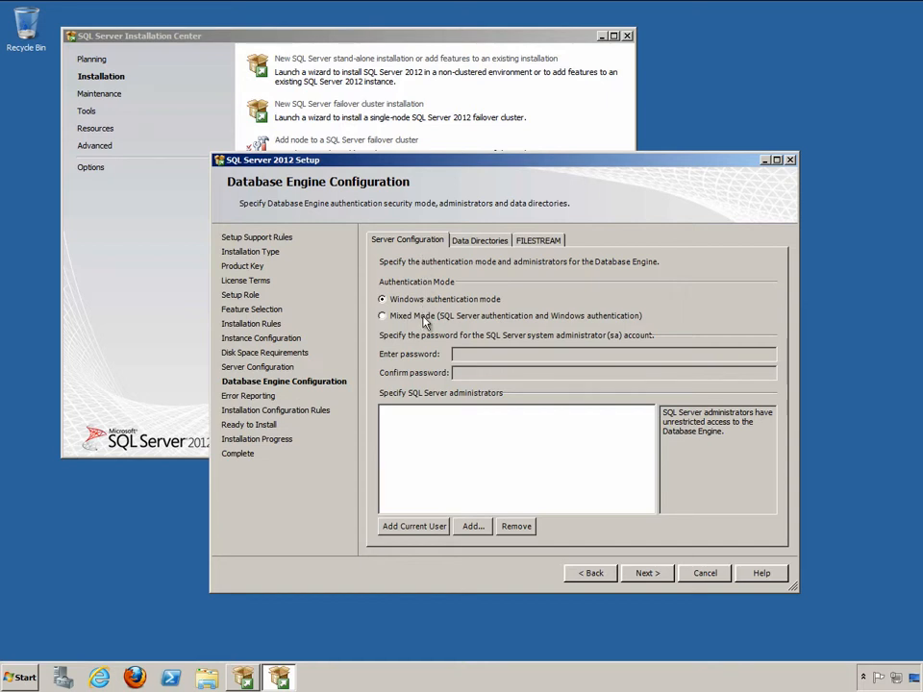
# Use Mixed Mode authentication, enter and confirm the sa password, and add the current user as administrator.
pyautogui.click(395, 316)
pyautogui.click(490, 352)
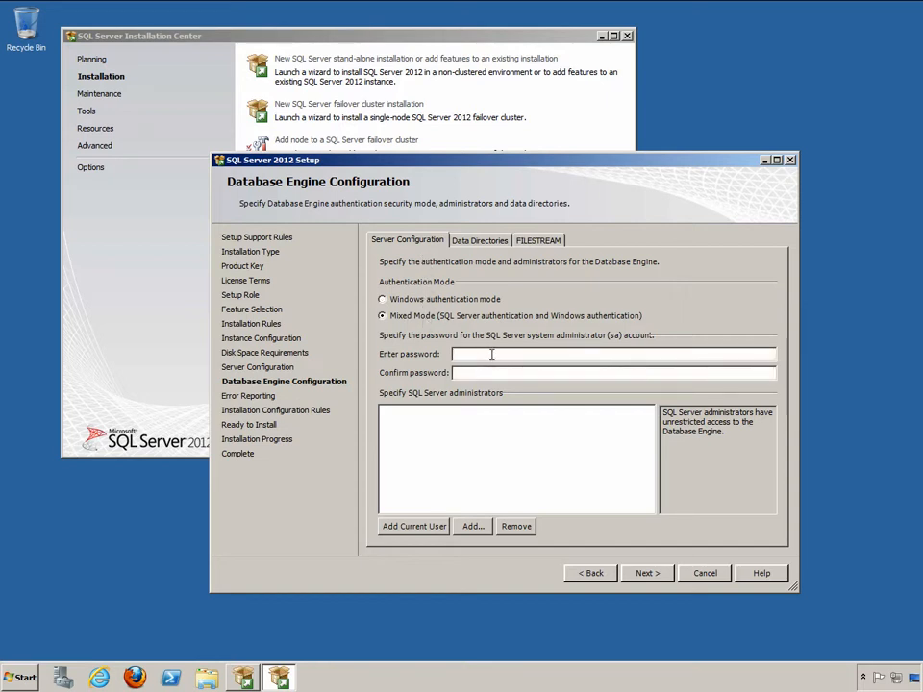
pyautogui.write('password1')
pyautogui.press('Tab')
pyautogui.write('password1')
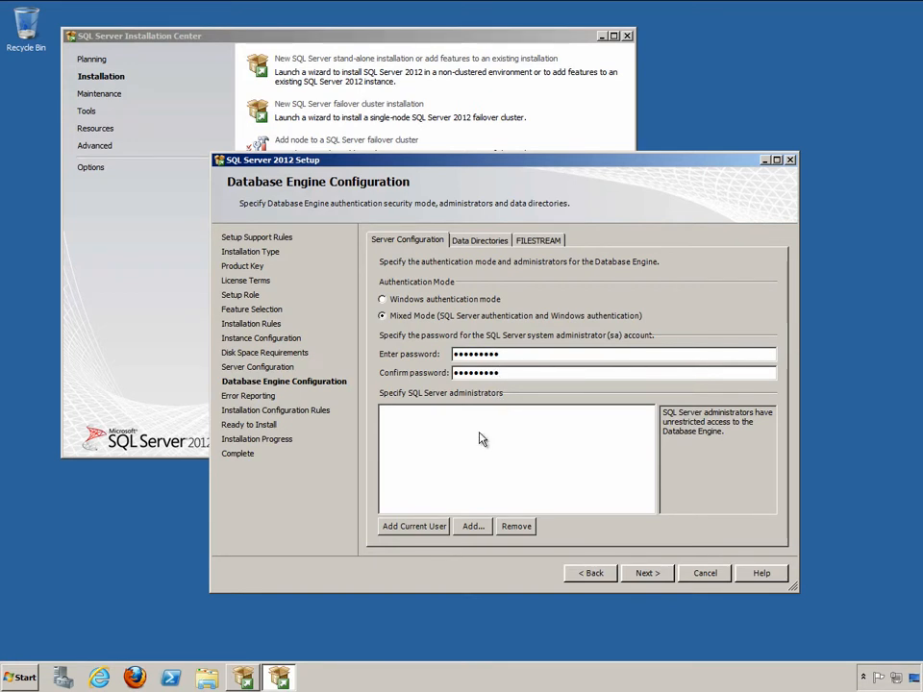
pyautogui.click(411, 526)
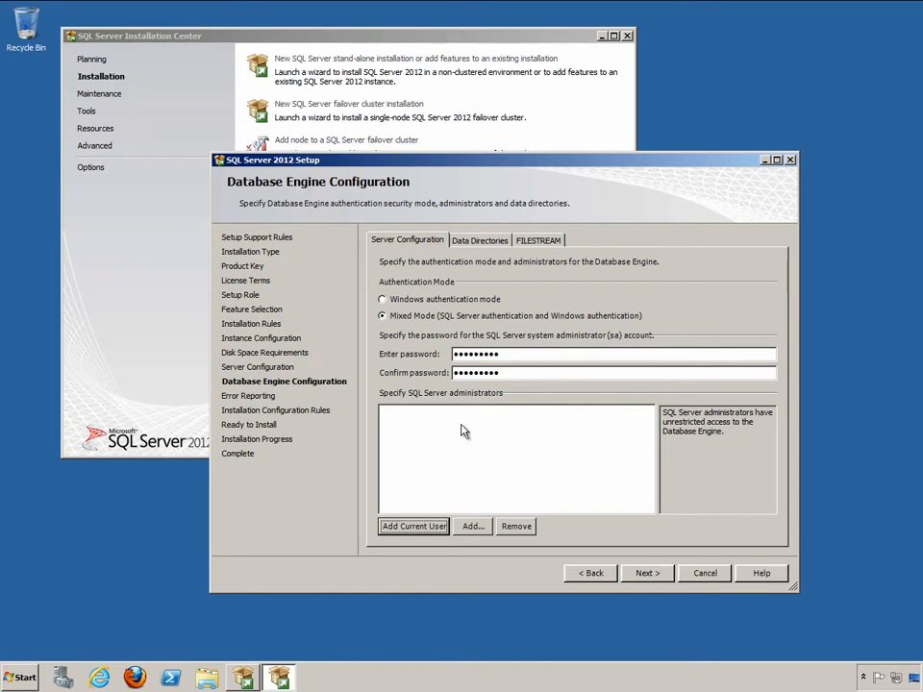
pyautogui.click(647, 575)
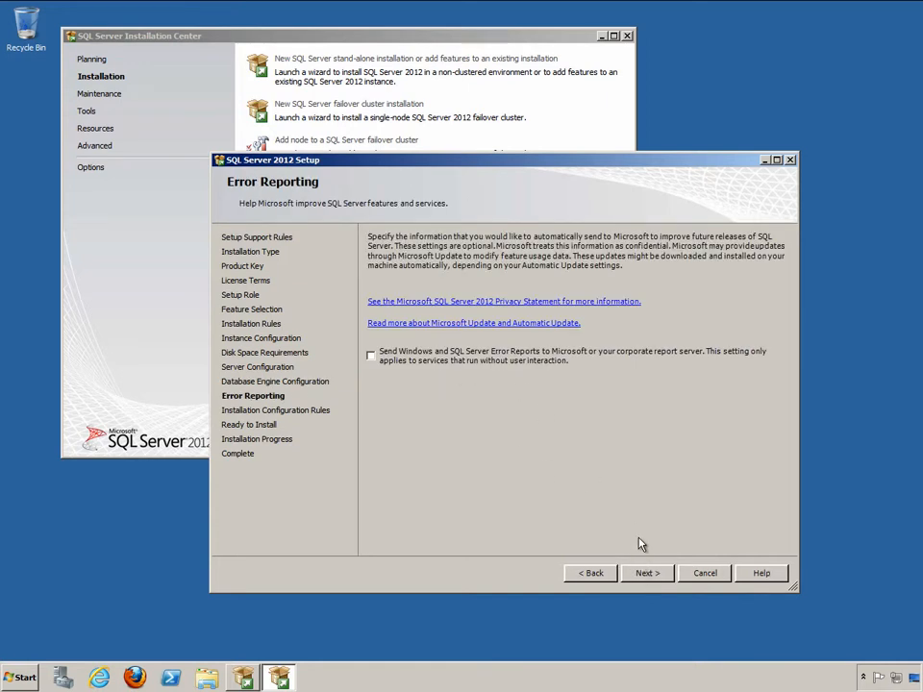
# Confirm all four configuration rules passed and start installing the TESTING instance.
pyautogui.click(648, 574)
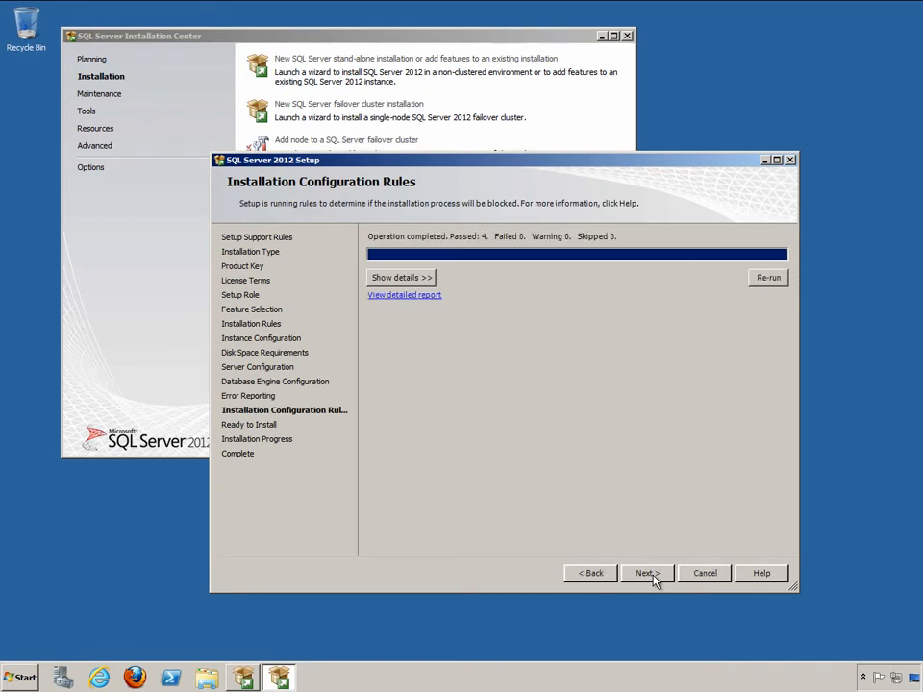
pyautogui.click(419, 281)
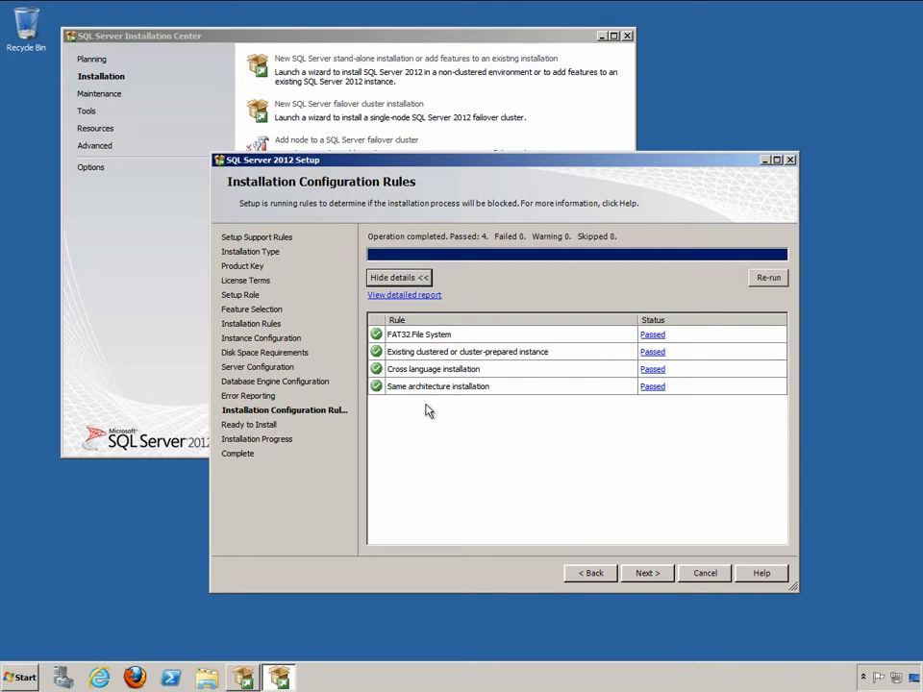
pyautogui.click(649, 574)
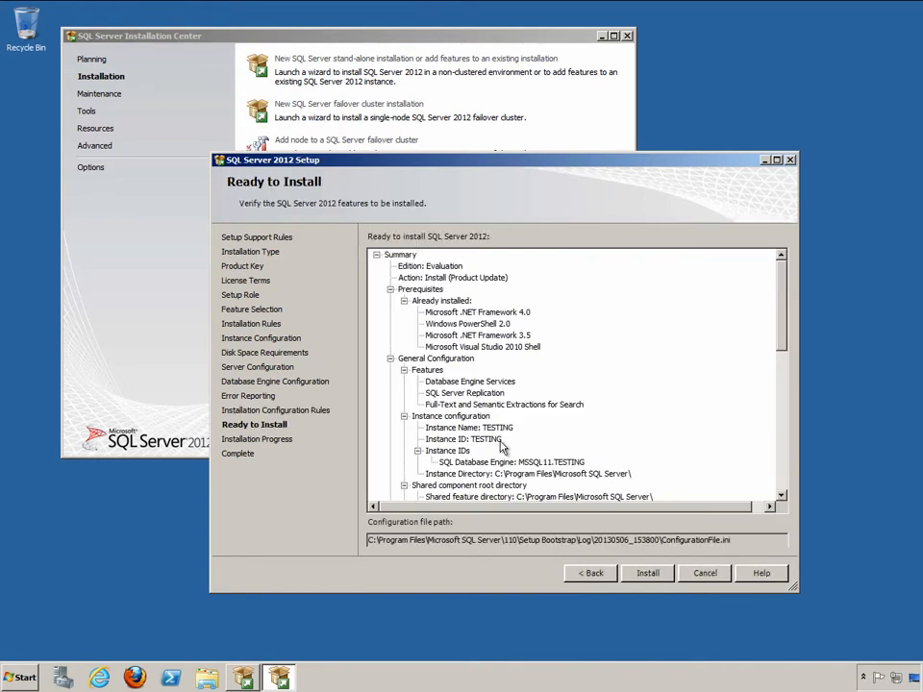
pyautogui.click(652, 574)
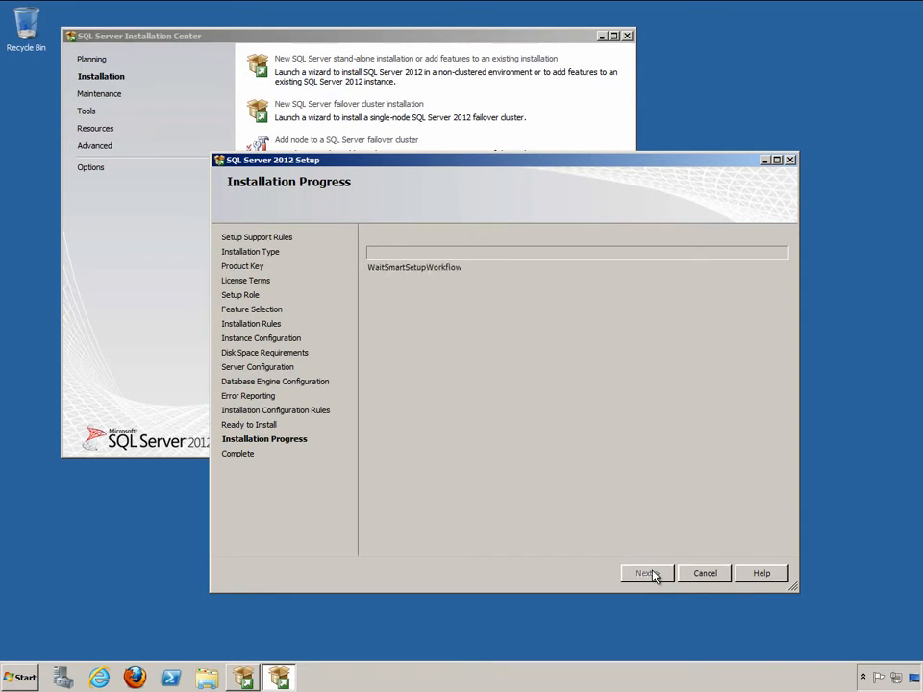